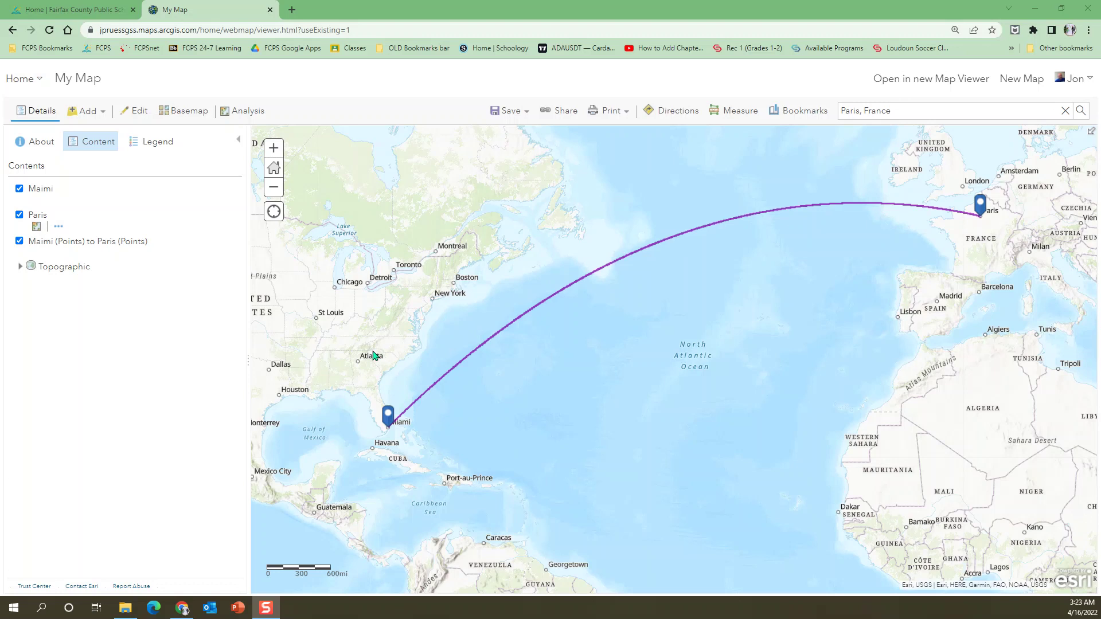
- Remove the Maimi, Paris and Maimi (Points) to Paris (Points) layers, keeping only the Topographic basemap
mouse_move(60, 193)
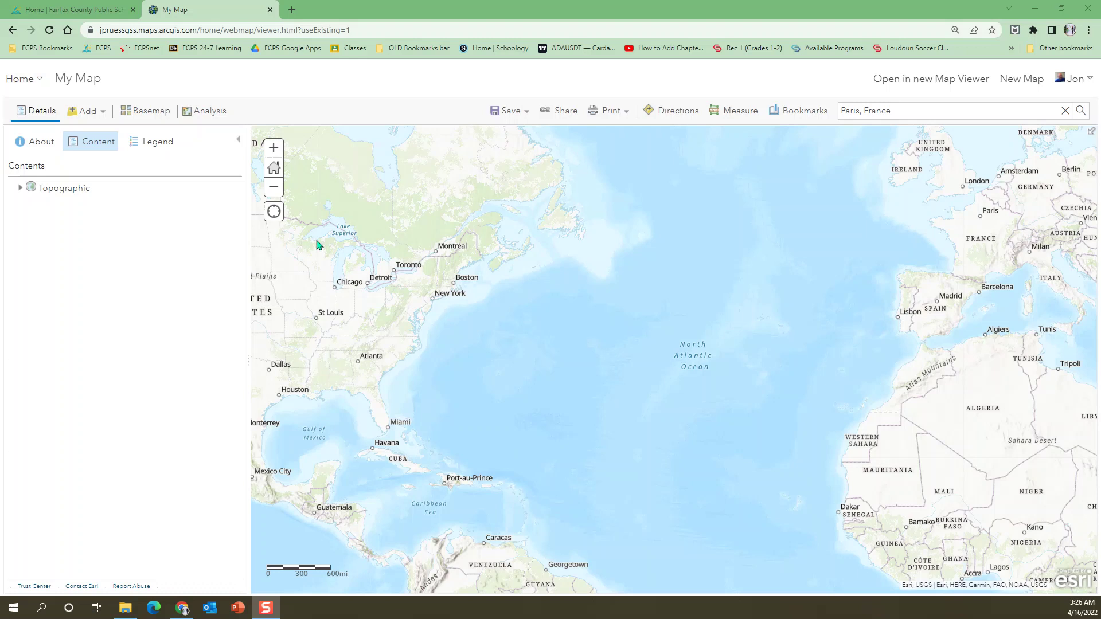
- Search for Paris, France and add it to a new Map Notes layer
click(901, 111)
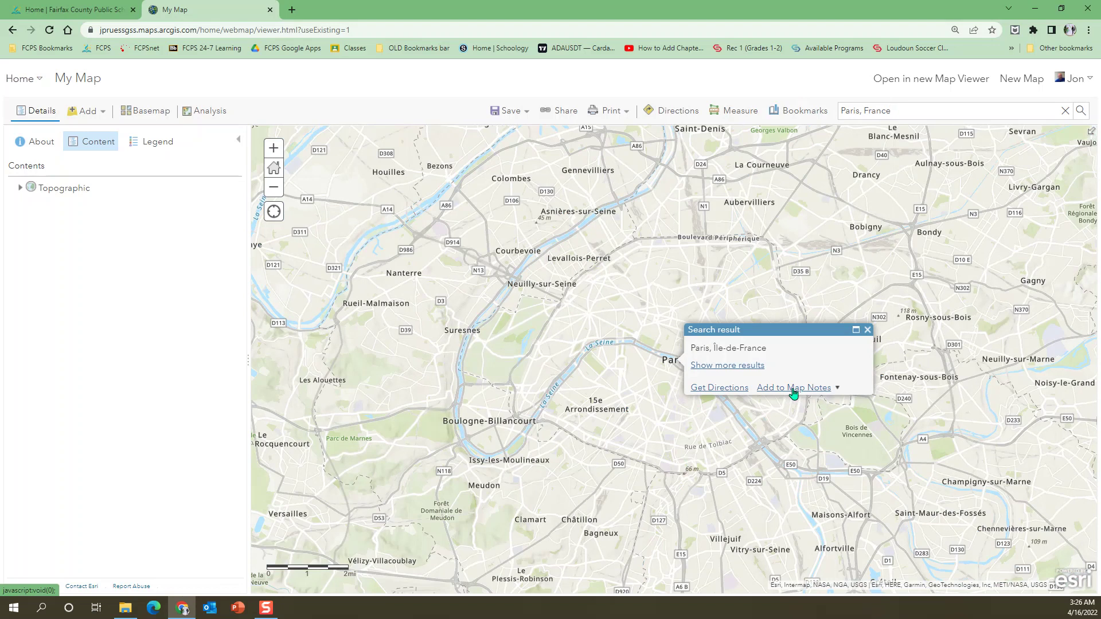
click(837, 388)
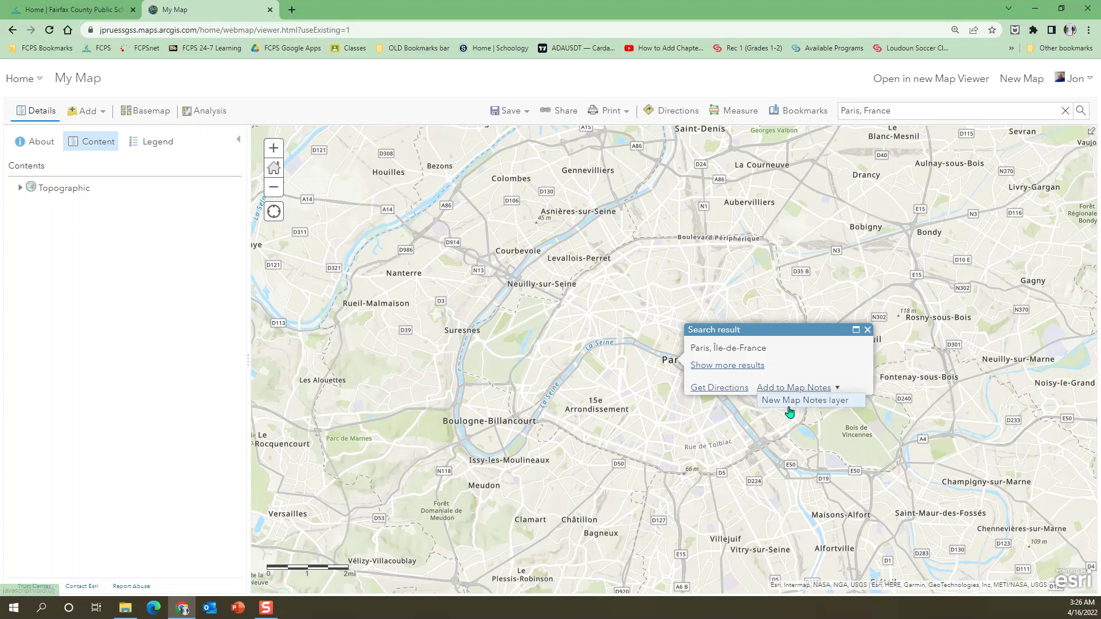
click(814, 402)
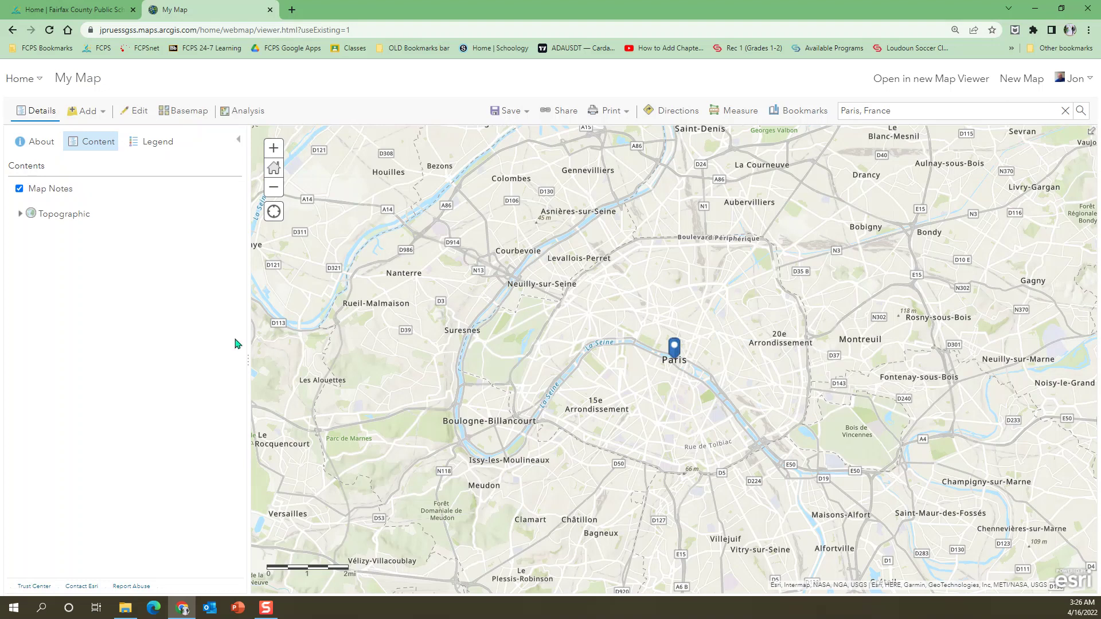
- Rename the new Map Notes layer to 'Paris'
mouse_move(87, 200)
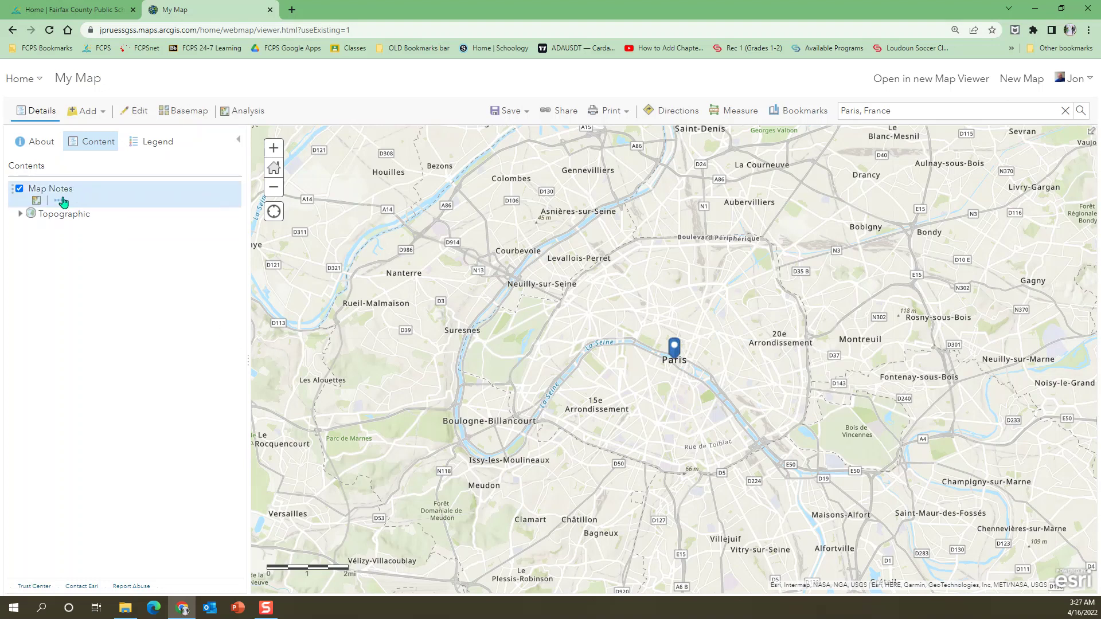
click(59, 200)
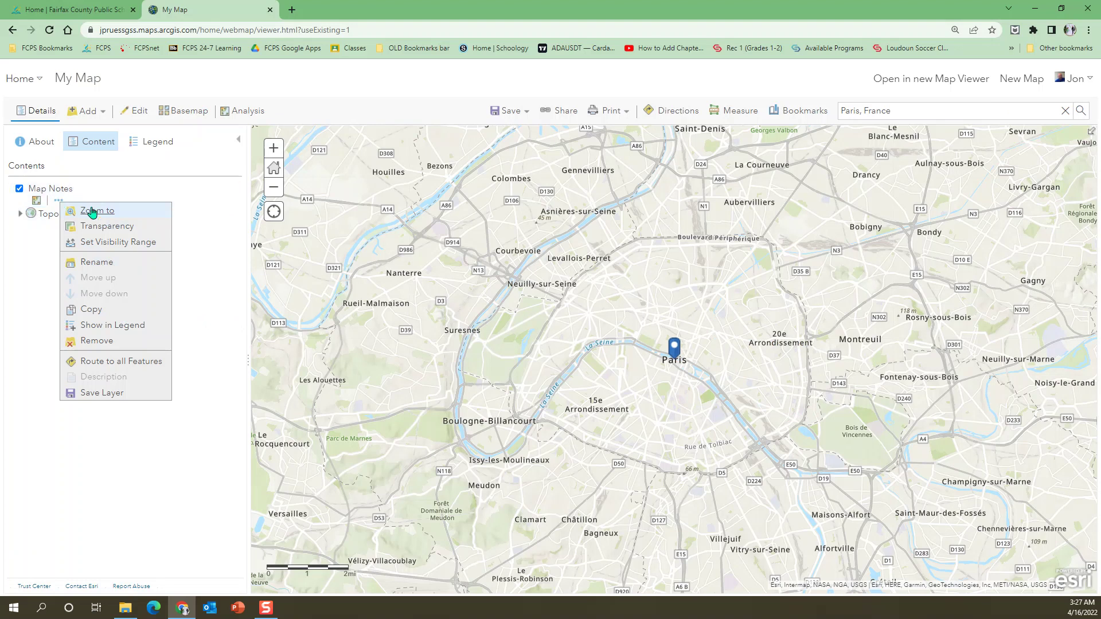
click(93, 264)
key(BackSpace)
key(BackSpace)
key(BackSpace)
key(BackSpace)
key(BackSpace)
key(BackSpace)
key(BackSpace)
key(BackSpace)
key(BackSpace)
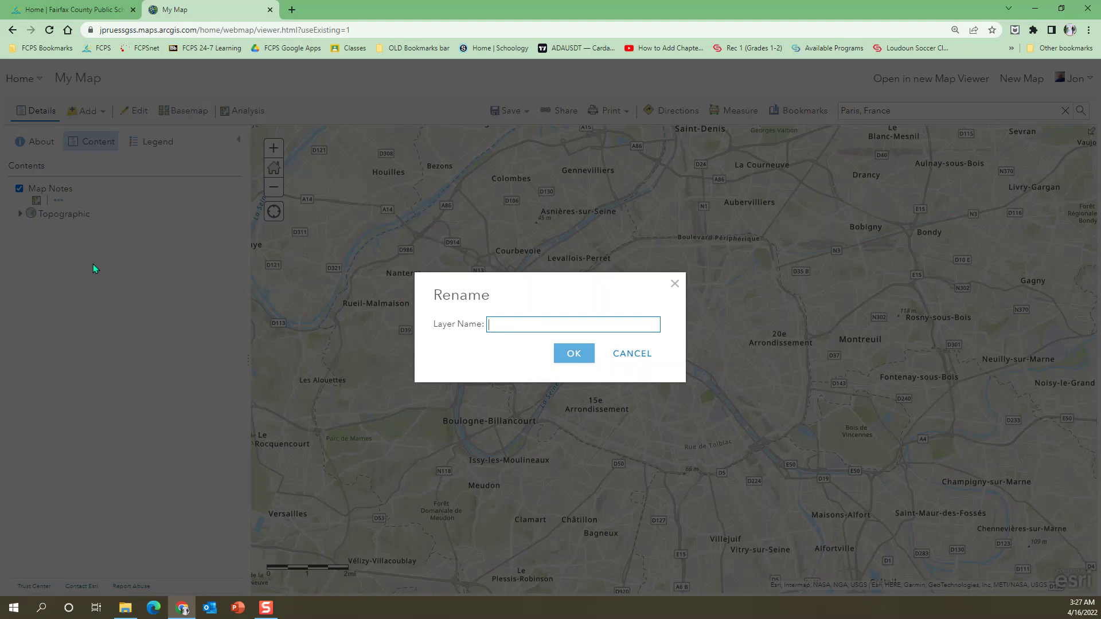
text(Paris)
click(580, 356)
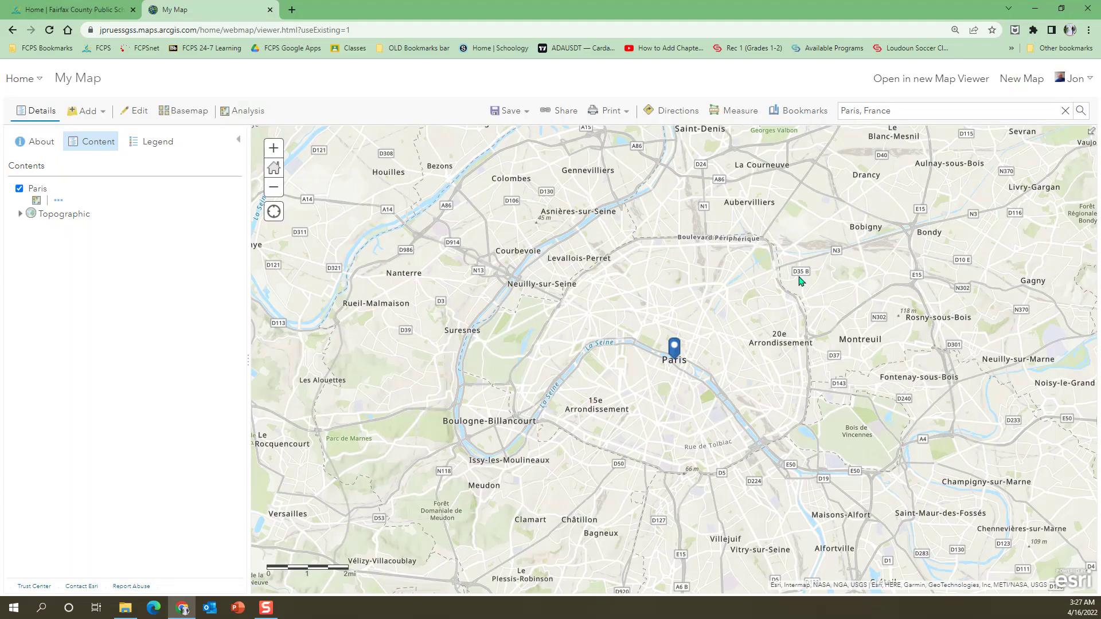
- Search for Miami, FL, USA and add it to its own new Map Notes layer
drag(889, 111, 839, 112)
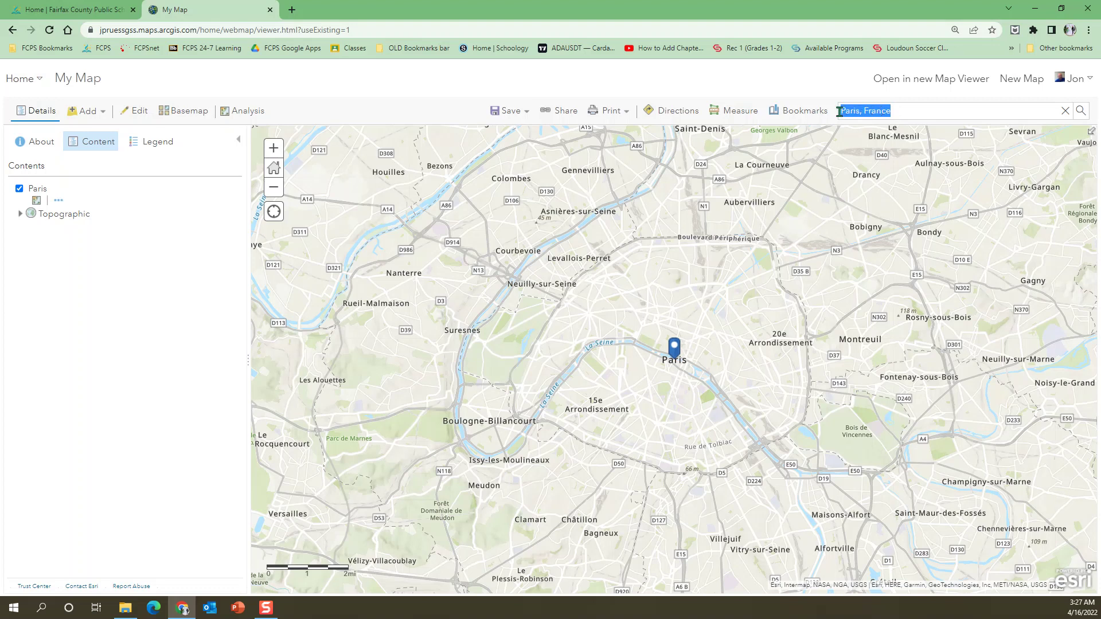
text(Miami)
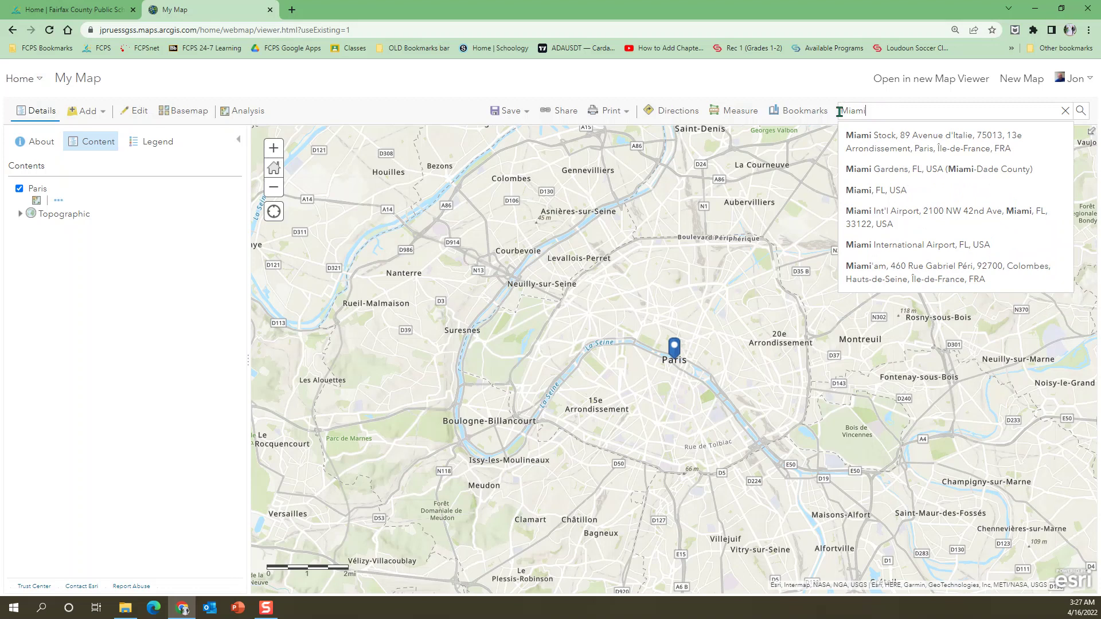
click(889, 191)
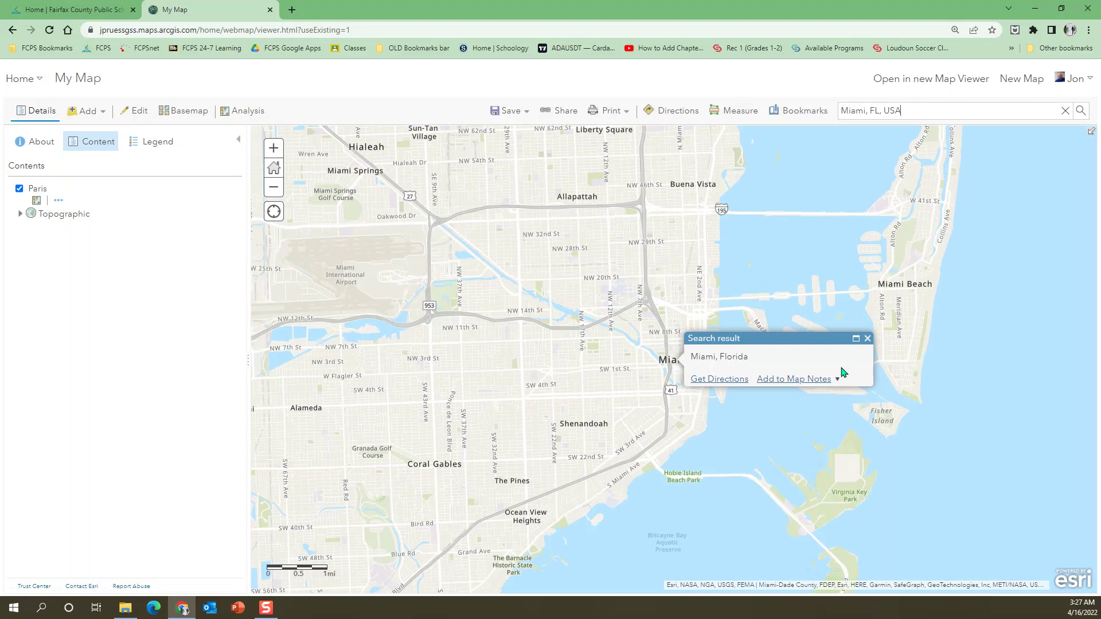
click(837, 380)
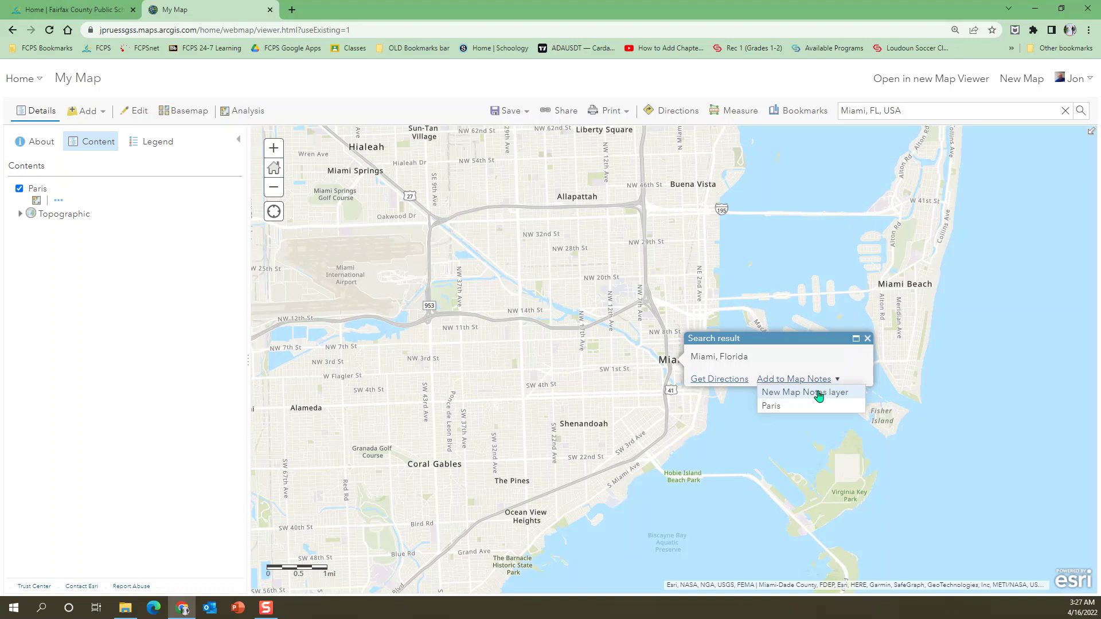
click(817, 393)
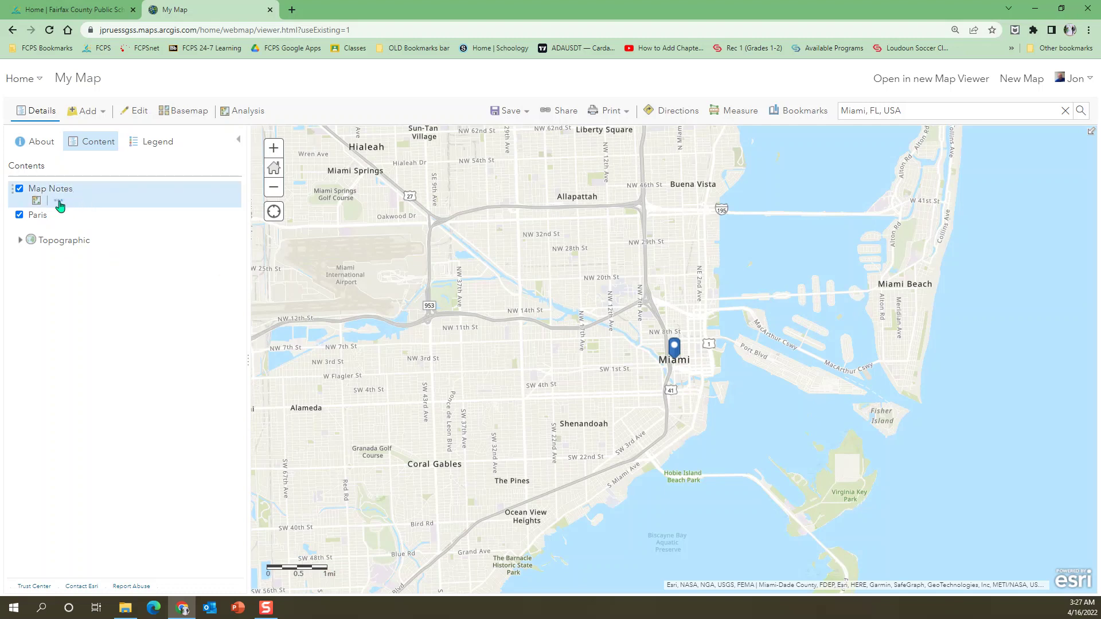
- Rename the second Map Notes layer to 'Miami'
click(58, 201)
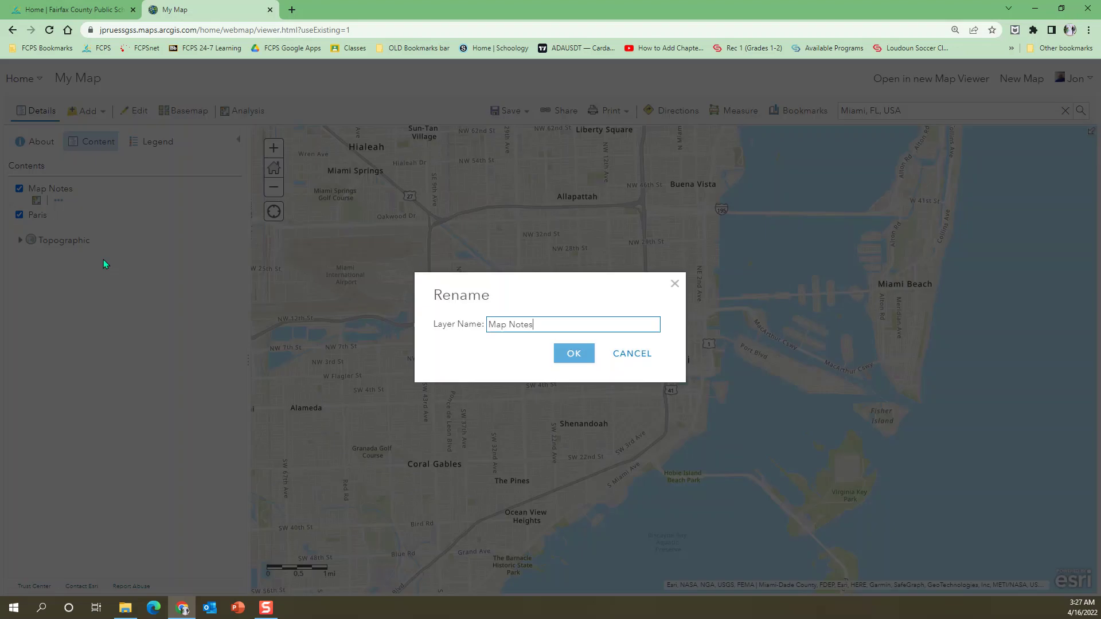
click(104, 262)
key(BackSpace)
key(BackSpace)
key(BackSpace)
key(BackSpace)
key(BackSpace)
key(BackSpace)
key(BackSpace)
key(BackSpace)
key(BackSpace)
text(Miami)
click(573, 354)
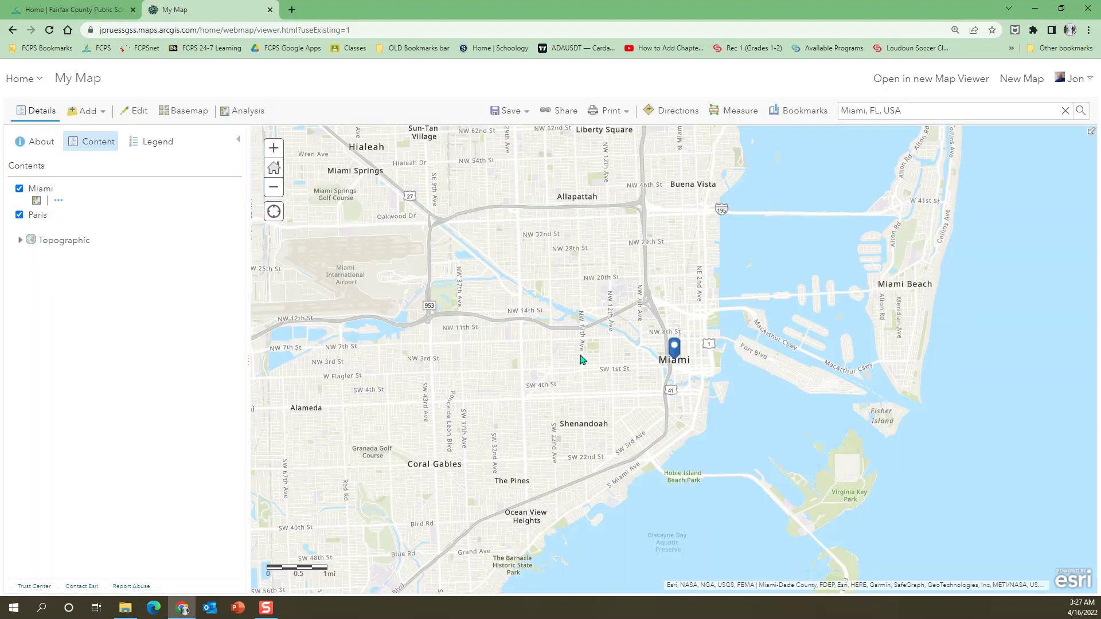
- Zoom out and pan so the Miami and Paris pins both show across the North Atlantic, then bring up the Analysis tools
scroll(583, 330, down, 5)
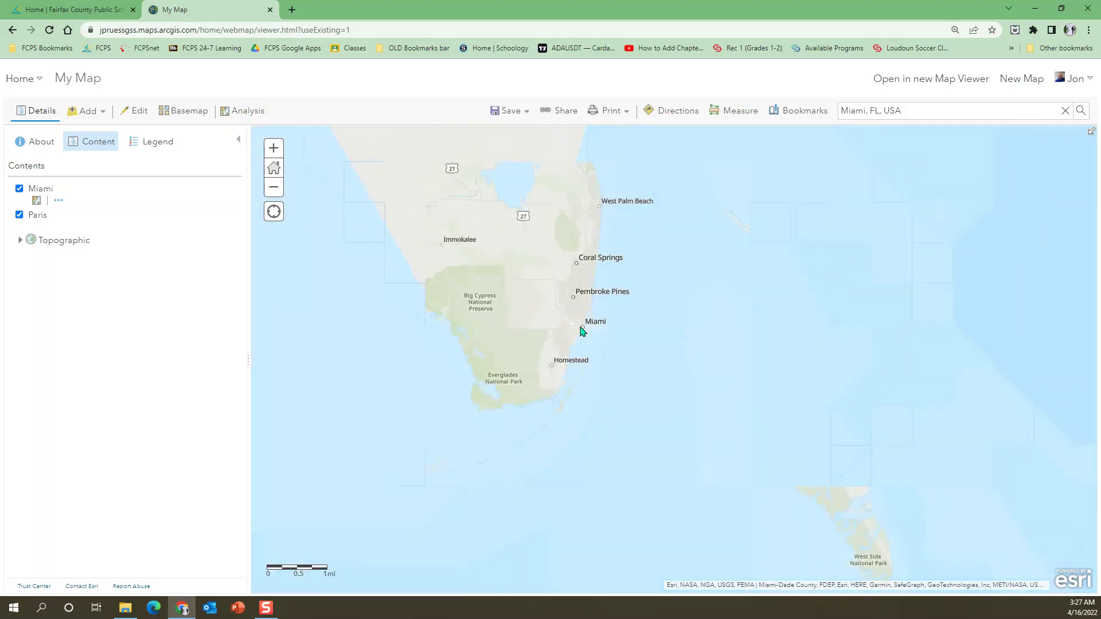
scroll(581, 330, down, 4)
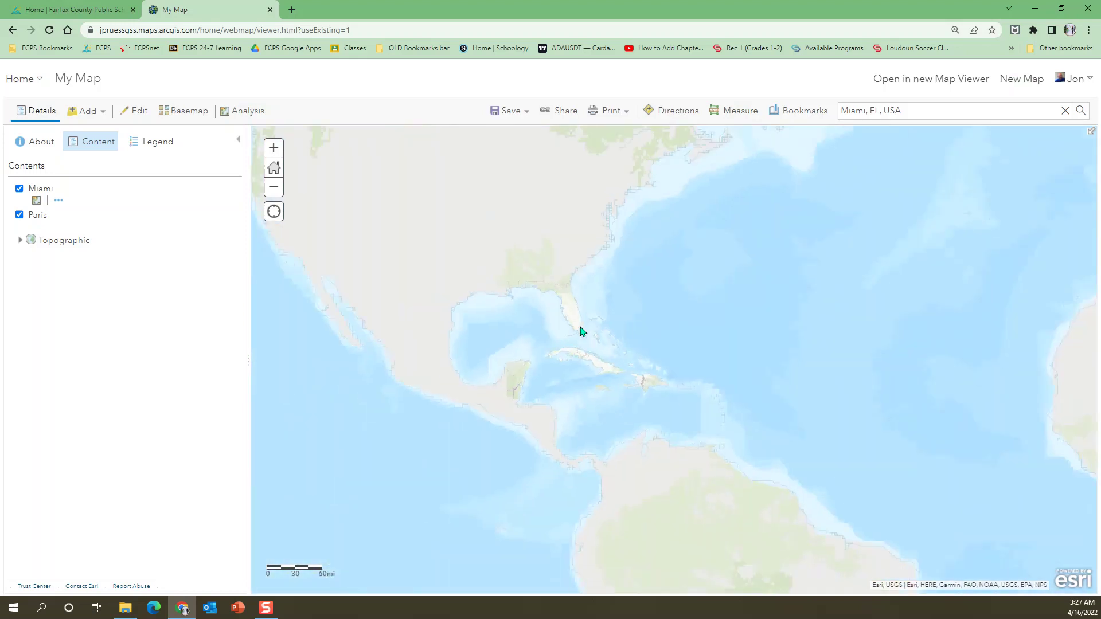
mouse_move(882, 179)
mouse_down()
mouse_move(821, 267)
mouse_move(656, 344)
mouse_move(641, 337)
mouse_move(676, 302)
mouse_up()
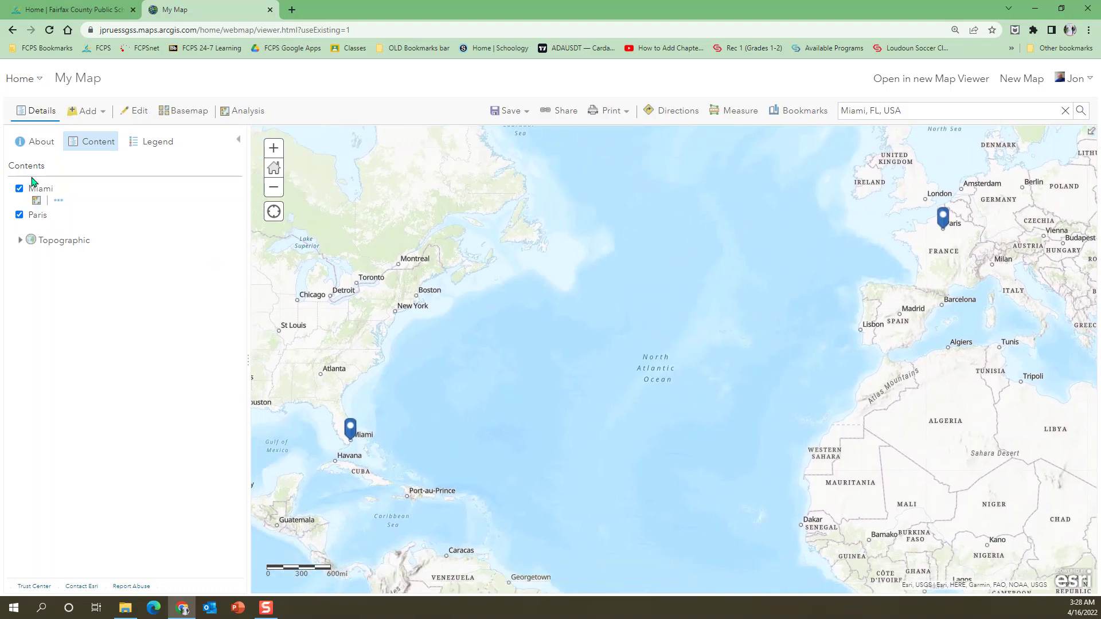
click(58, 201)
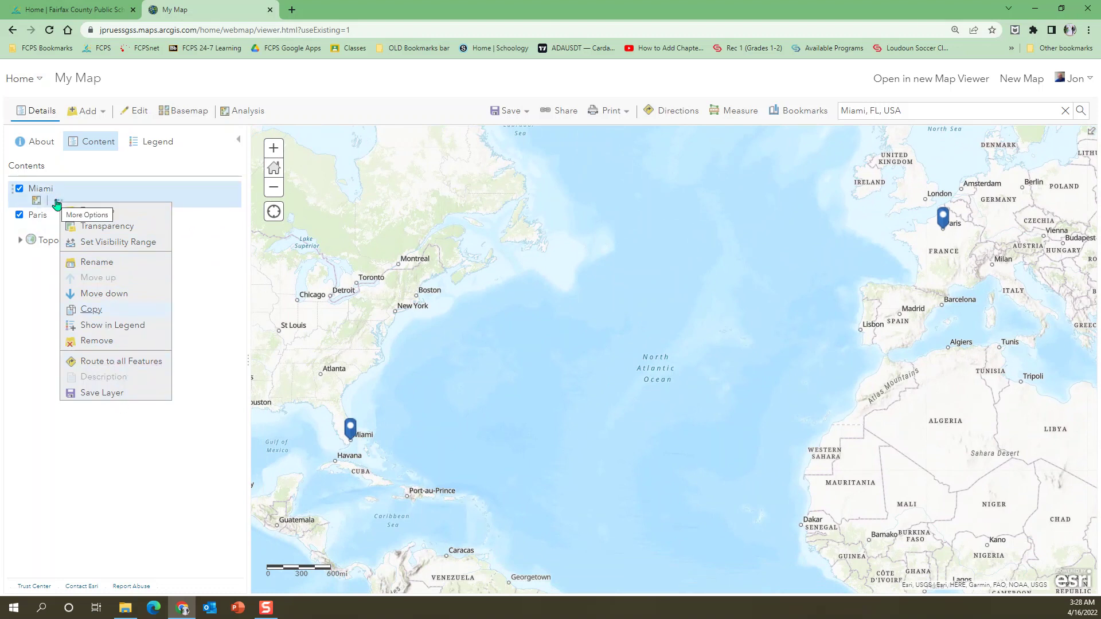
click(215, 159)
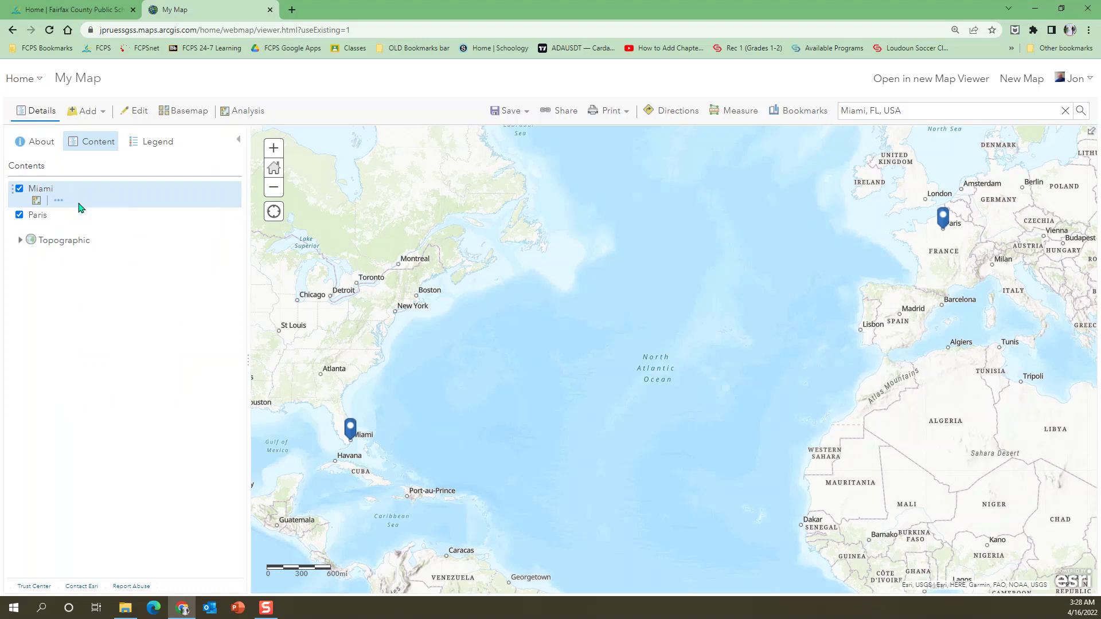
click(251, 114)
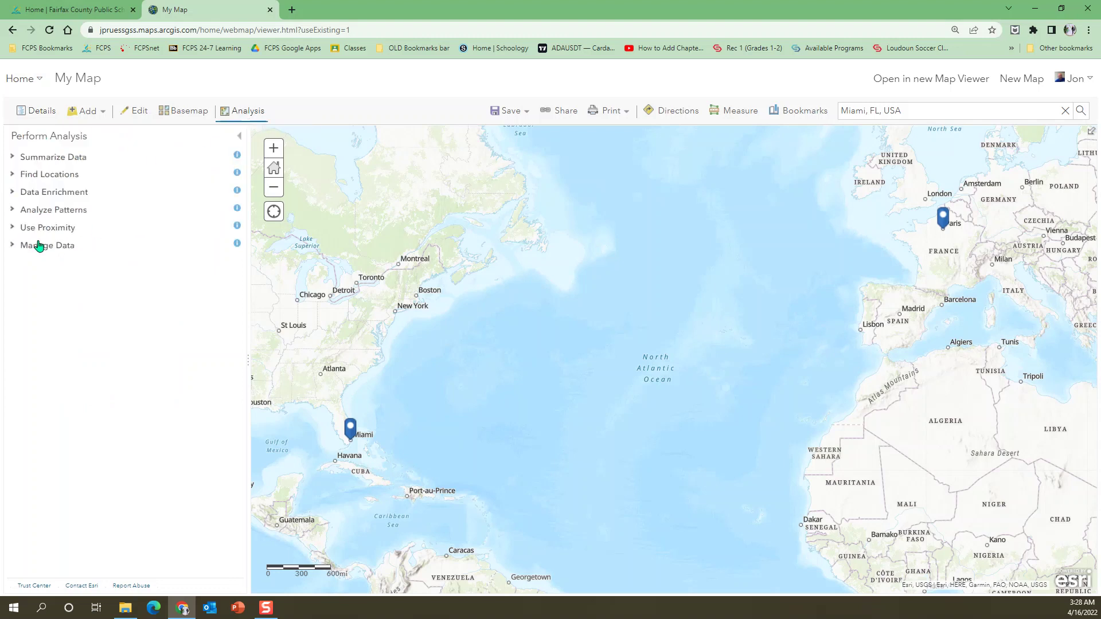
- Open Connect Origins to Destinations from the Use Proximity analysis tools
click(13, 229)
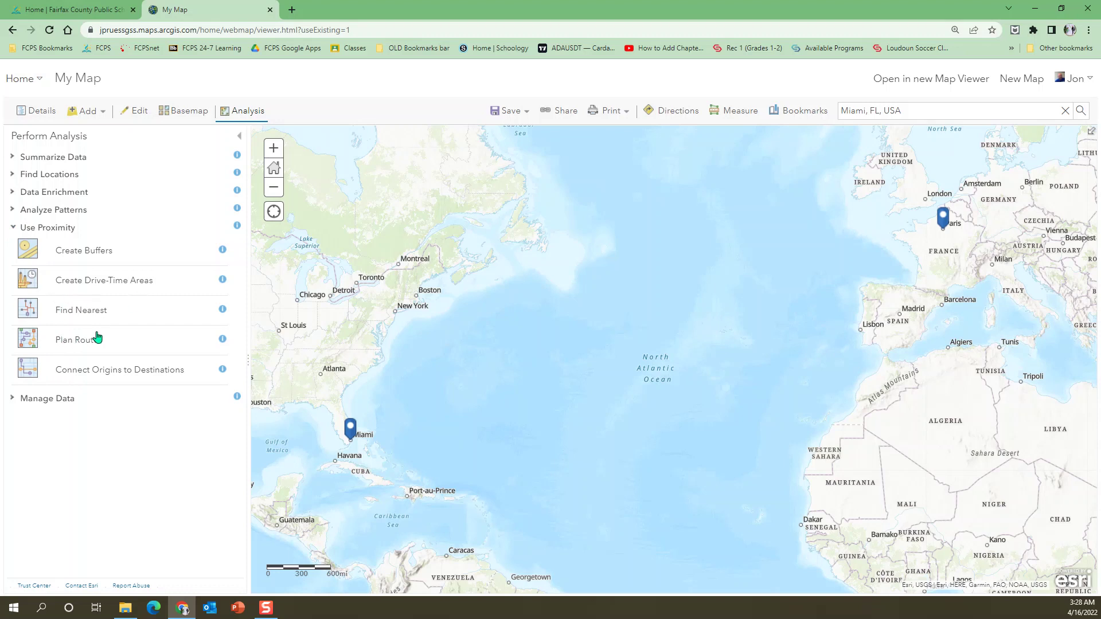
click(141, 376)
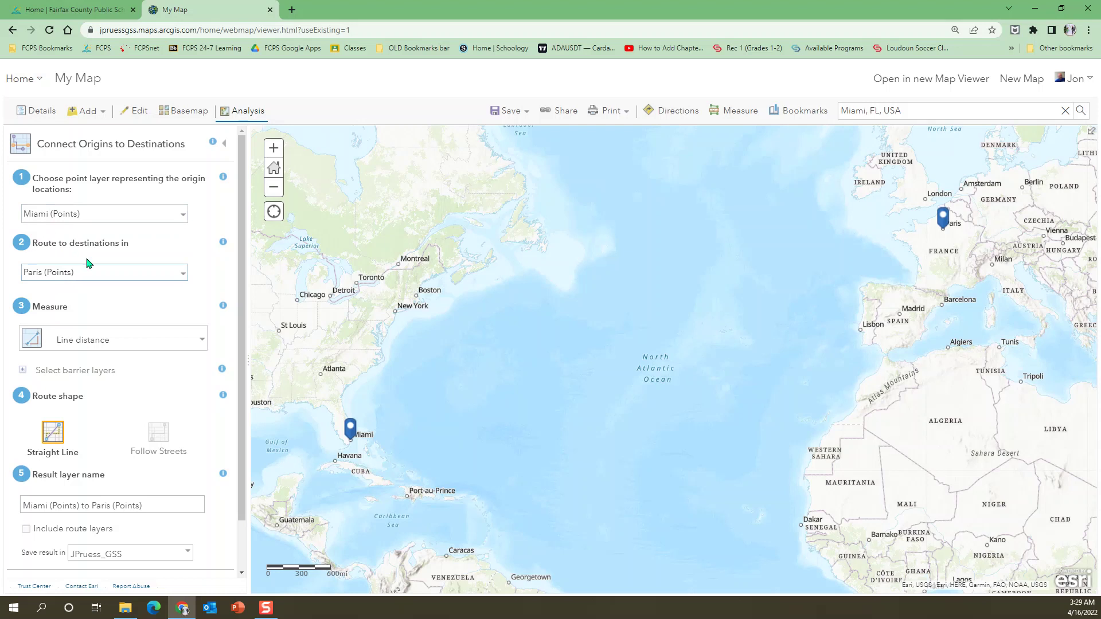
- Make Paris (Points) the origin layer, leaving Miami (Points) as destination with Line distance
click(184, 217)
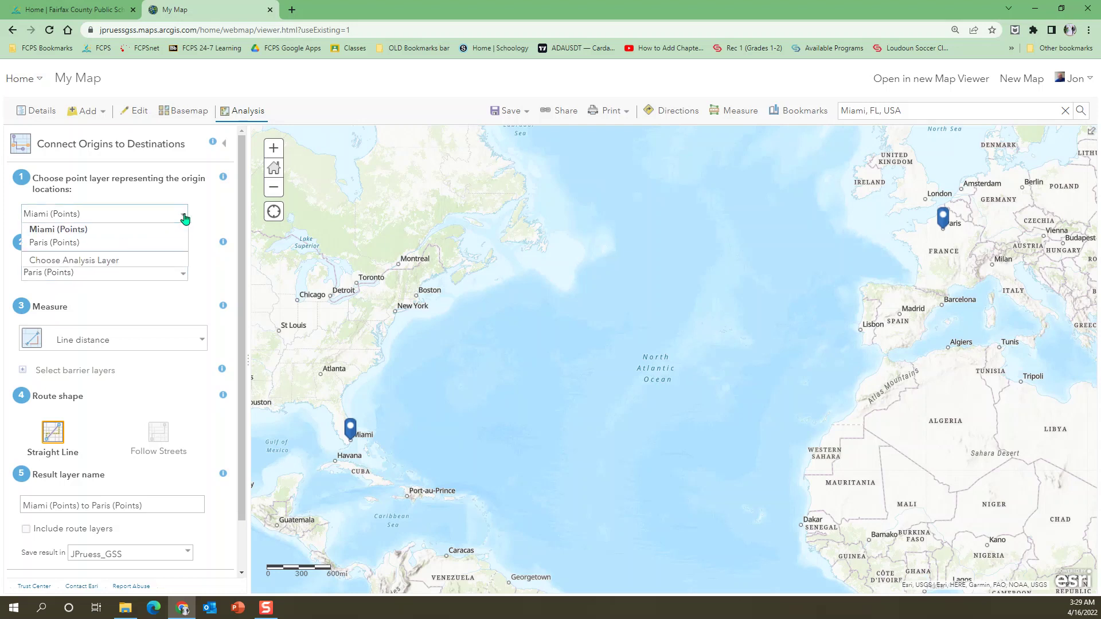
click(133, 242)
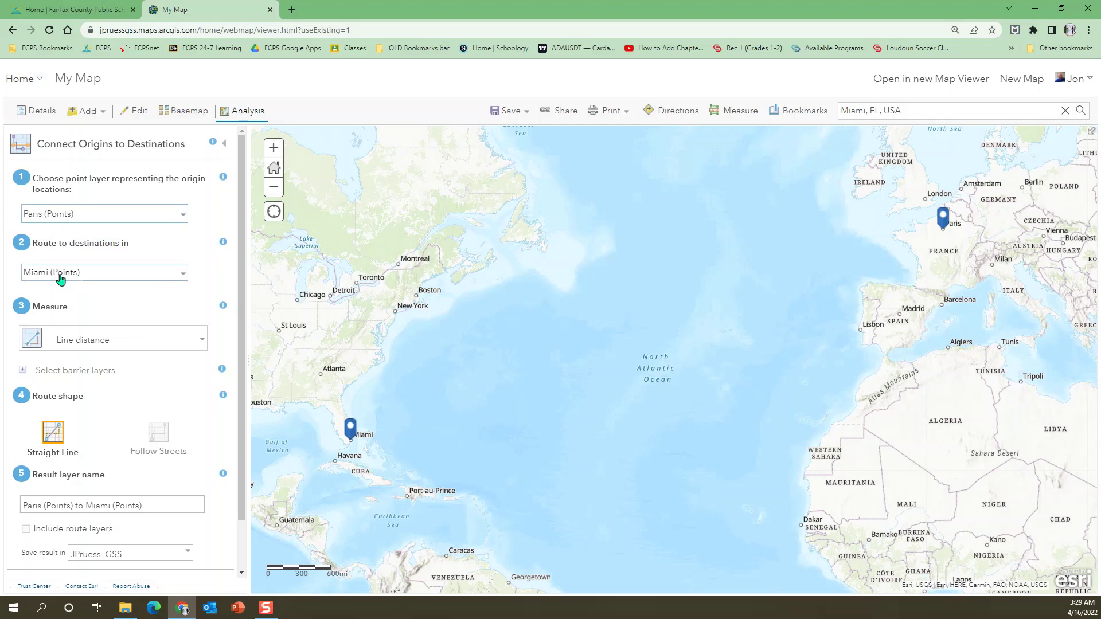
click(198, 343)
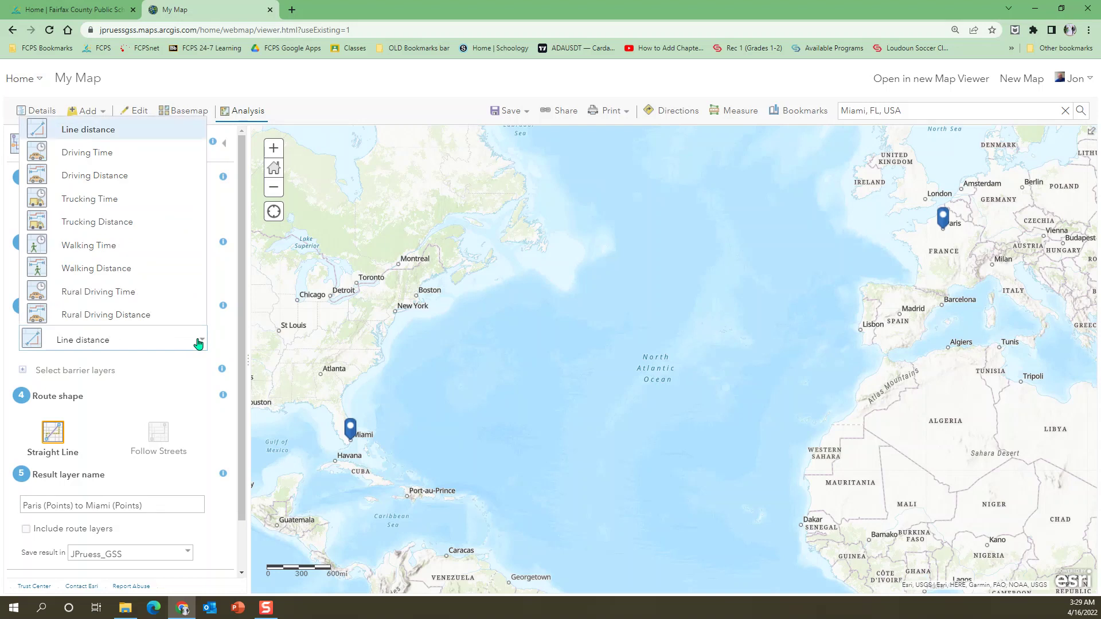
click(199, 342)
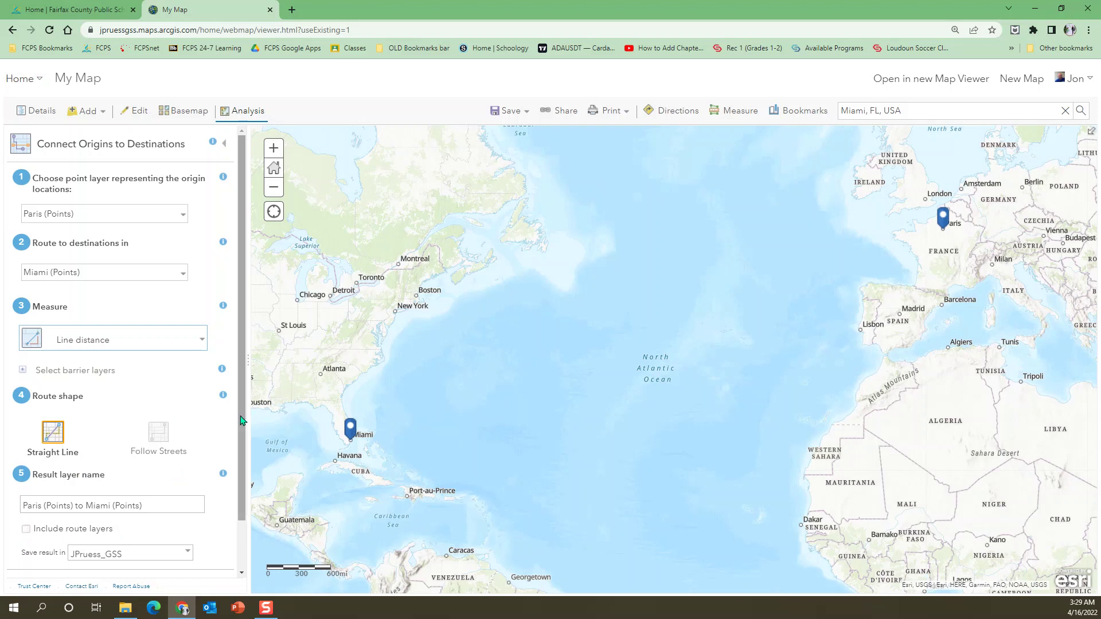
scroll(241, 447, down, 1)
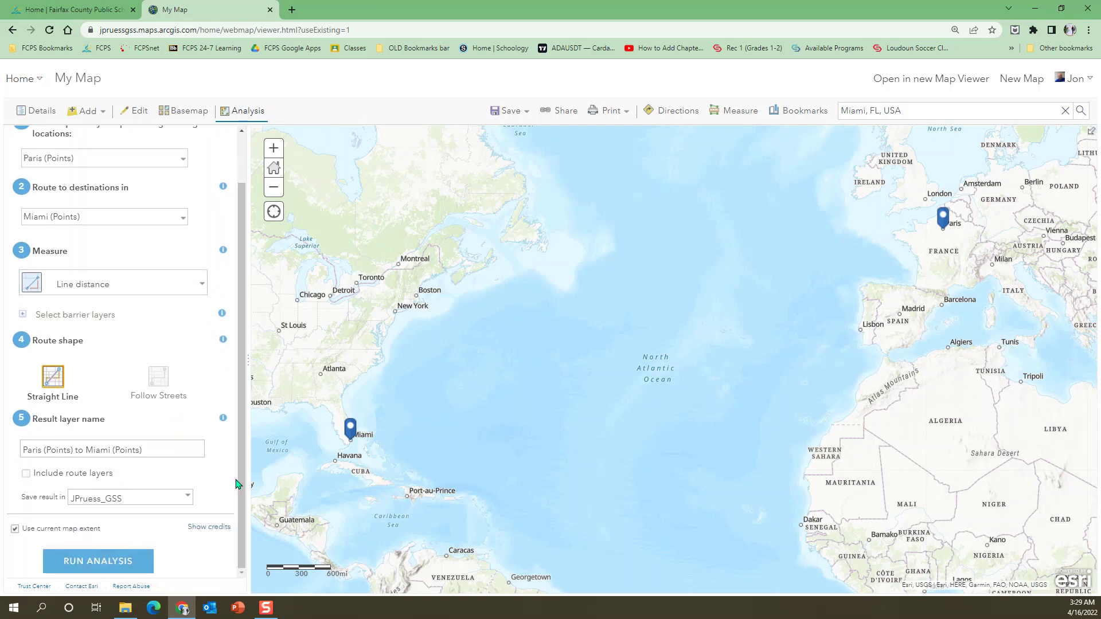
- Run the analysis to create the curved Paris (Points) to Miami (Points) line layer
click(110, 562)
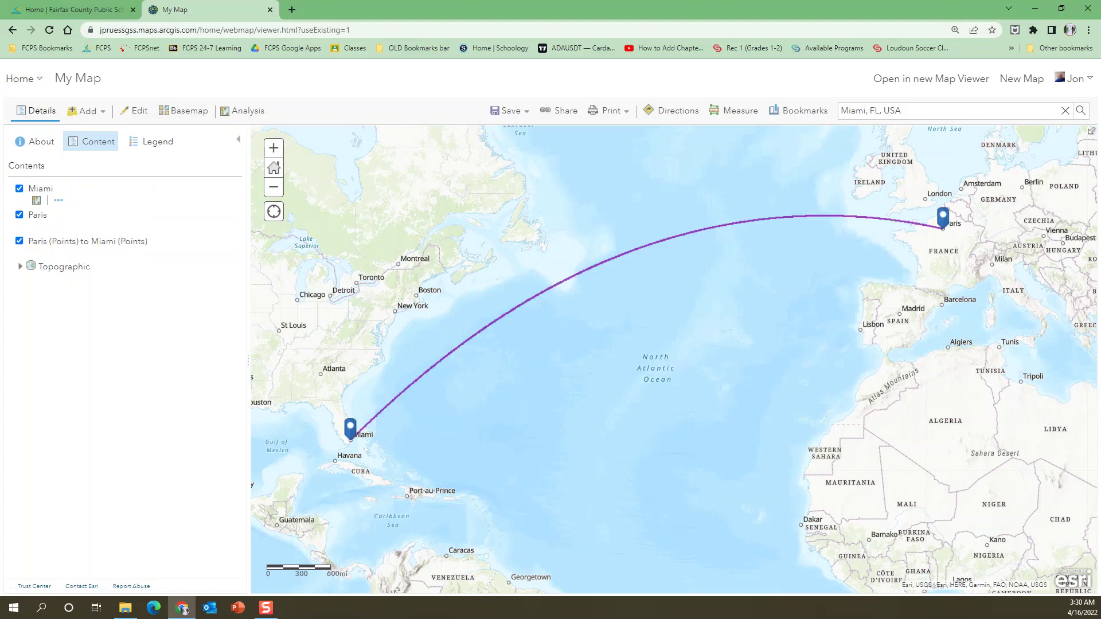
mouse_move(73, 250)
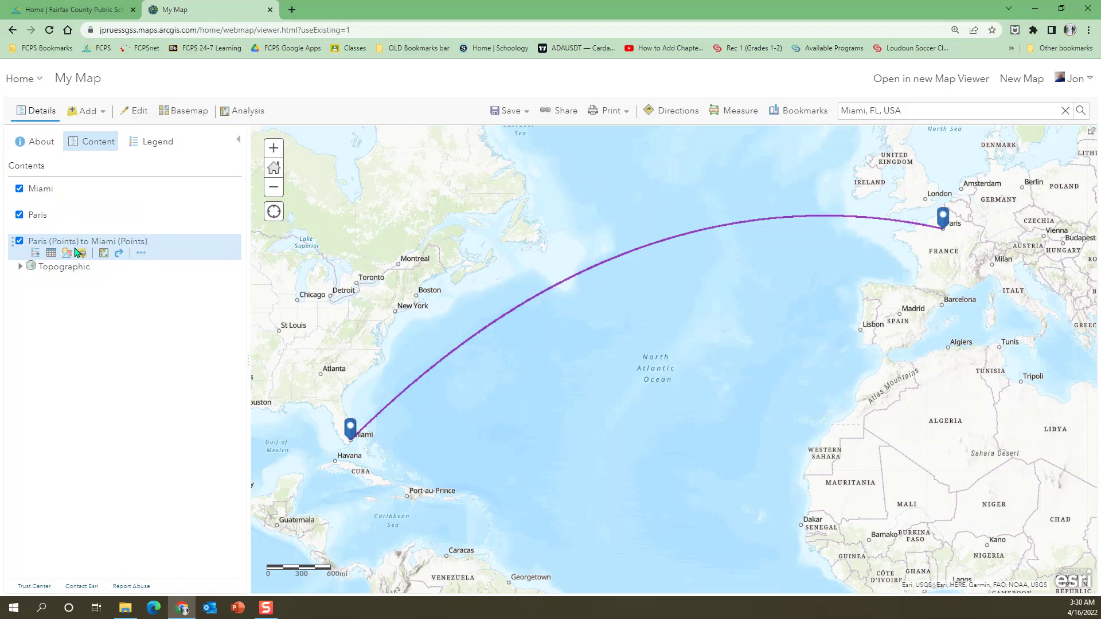